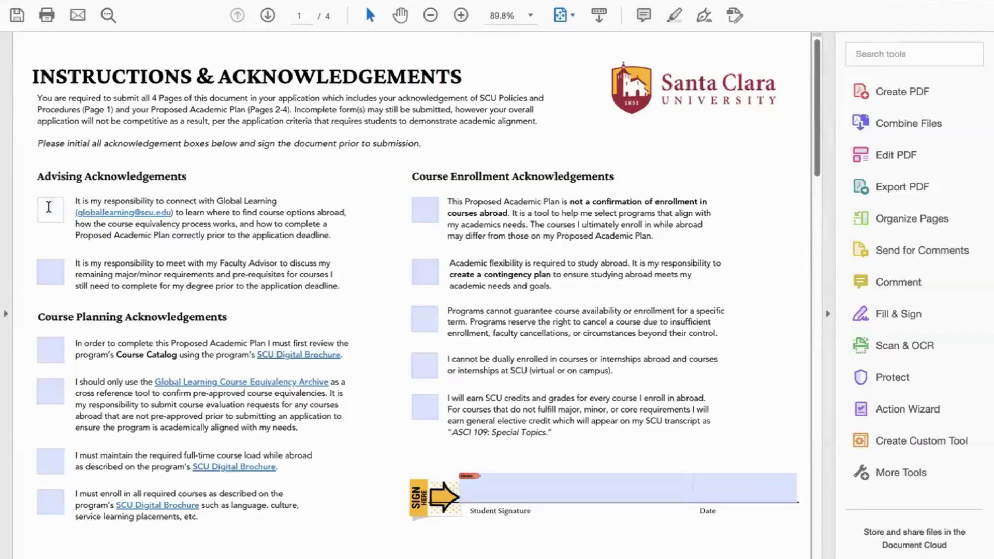
# Step: Initial the remaining advising box and the four course planning boxes with the student's initials
pyautogui.write('BB')
pyautogui.click(50, 269)
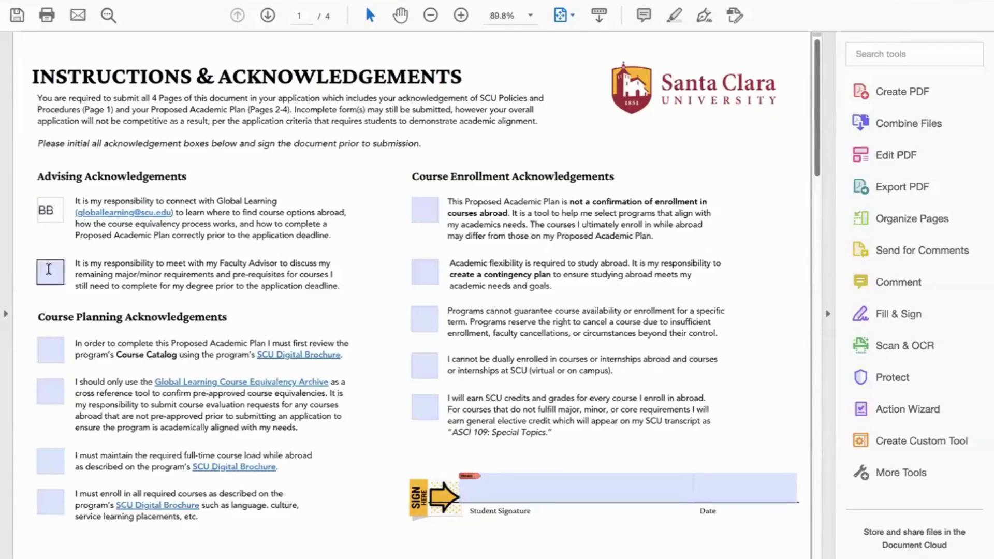
pyautogui.write('BB')
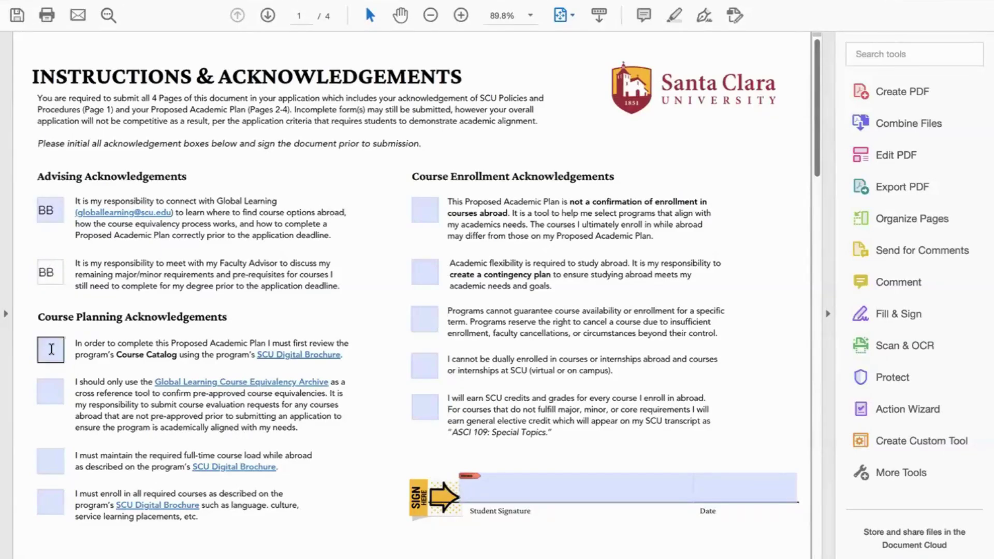
pyautogui.click(51, 348)
pyautogui.write('BB')
pyautogui.click(51, 385)
pyautogui.write('BB')
pyautogui.click(50, 458)
pyautogui.write('BB')
pyautogui.click(52, 497)
pyautogui.write('BB')
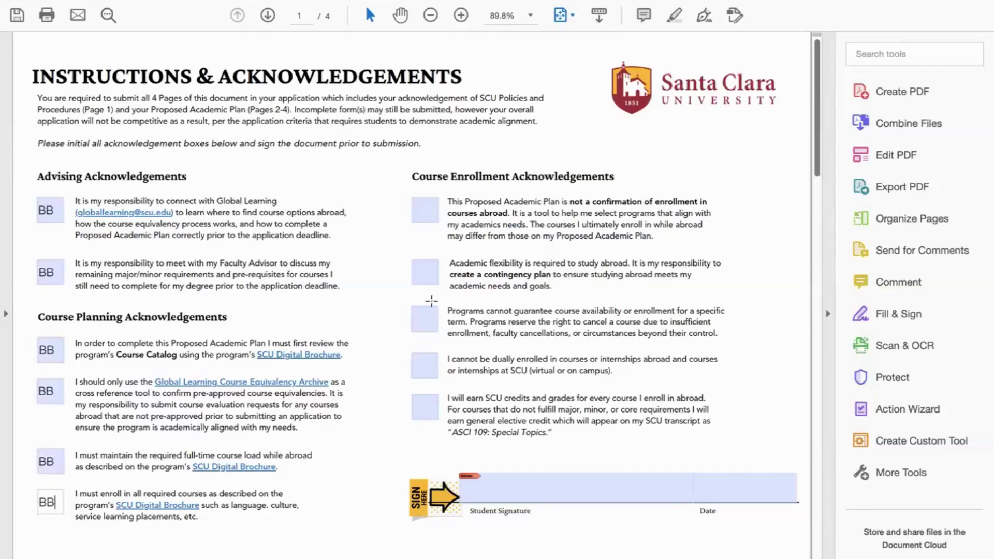
# Step: Initial the five course enrollment boxes and enter 9/17/2025 as the signature date
pyautogui.click(422, 216)
pyautogui.write('BB')
pyautogui.click(421, 271)
pyautogui.write('BB')
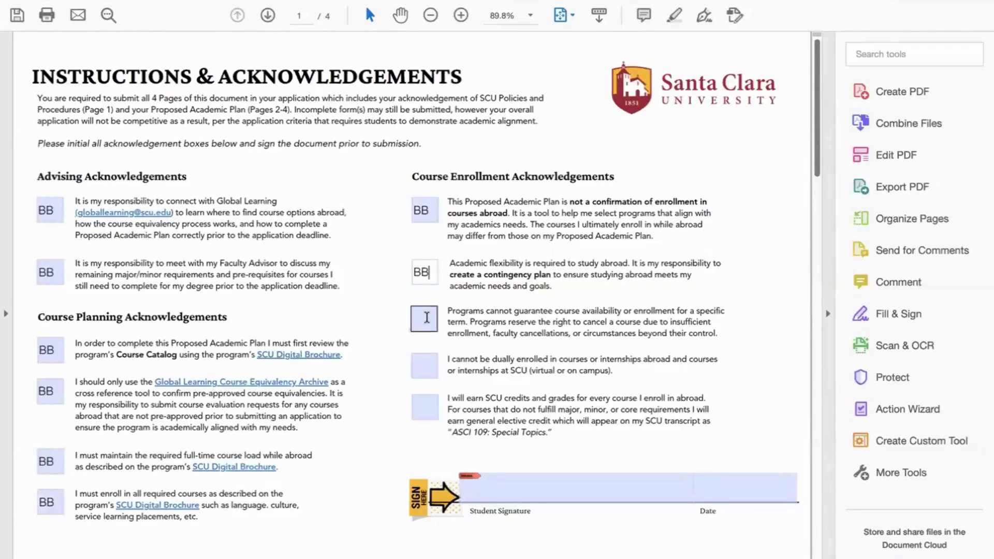
pyautogui.click(427, 317)
pyautogui.write('BB')
pyautogui.click(427, 376)
pyautogui.write('BB')
pyautogui.click(426, 403)
pyautogui.write('BB')
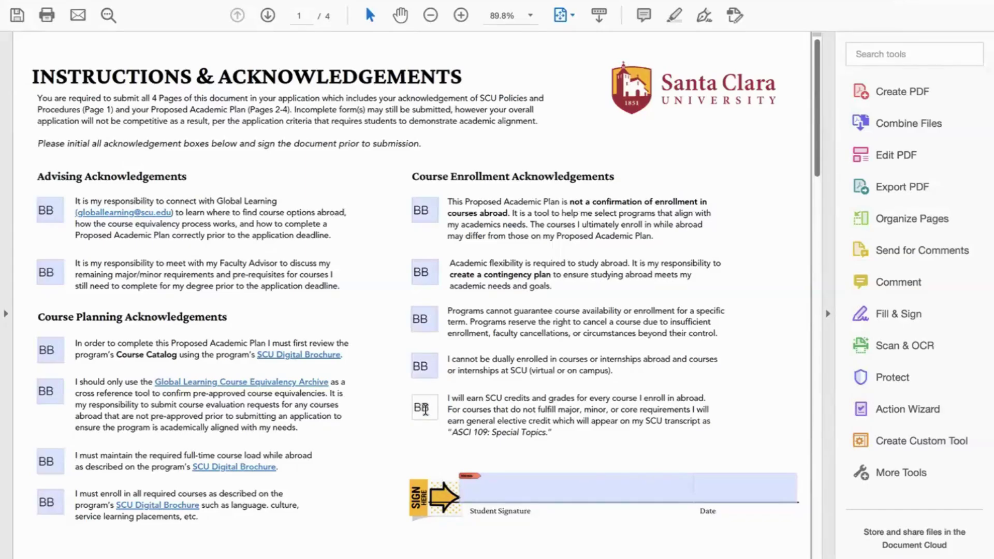
pyautogui.click(707, 485)
pyautogui.write('9/17/2025')
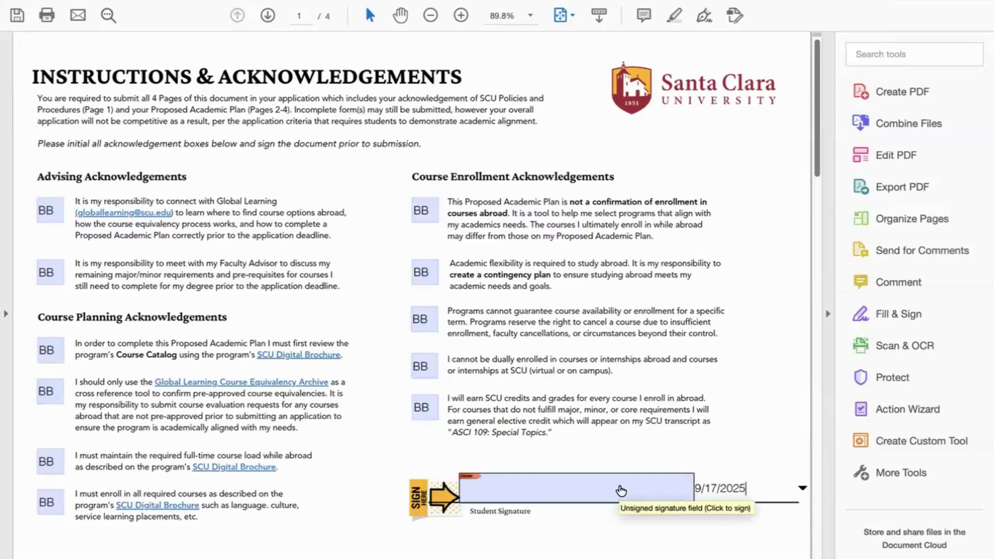
# Step: Decline the Digital ID prompt and place the saved signature in the Student Signature field via Fill & Sign
pyautogui.click(621, 490)
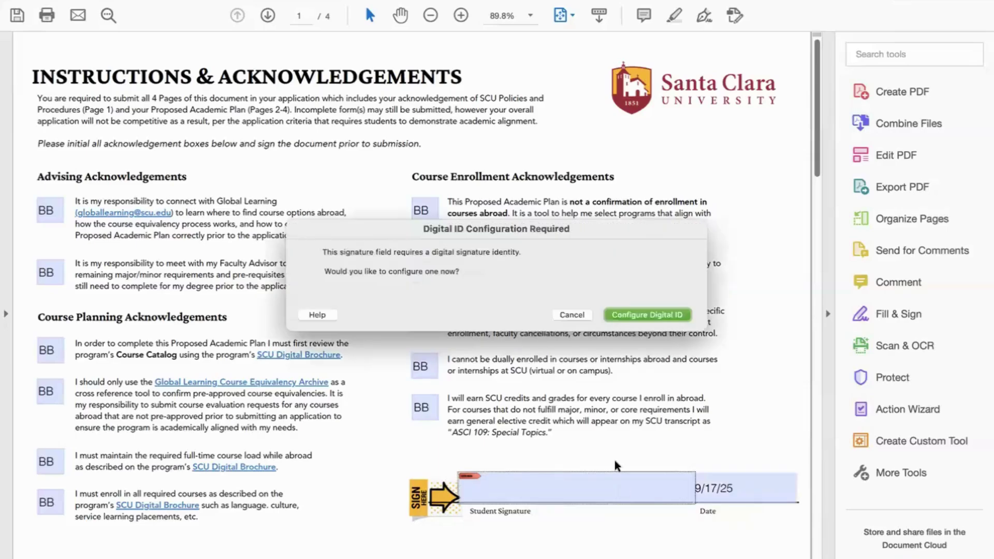
pyautogui.click(573, 316)
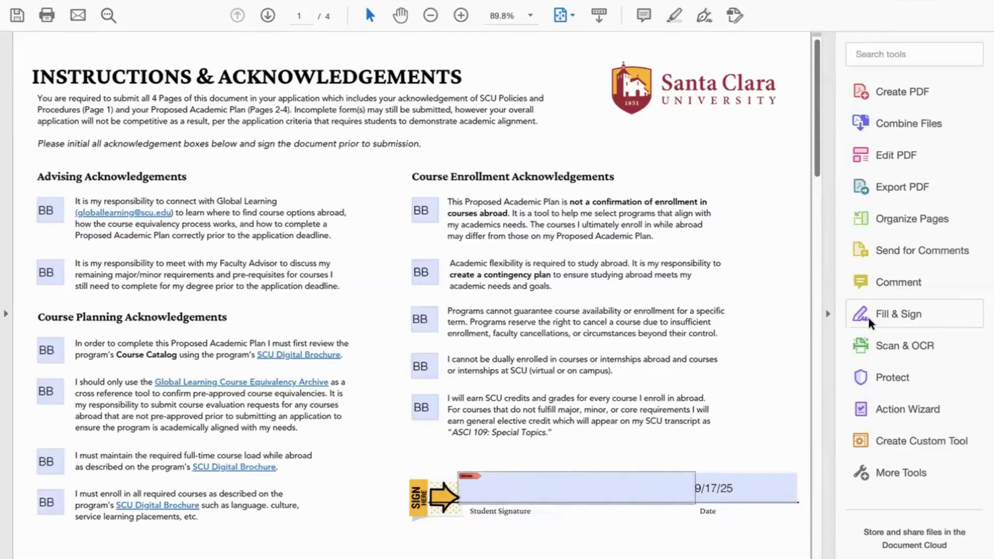
pyautogui.click(868, 317)
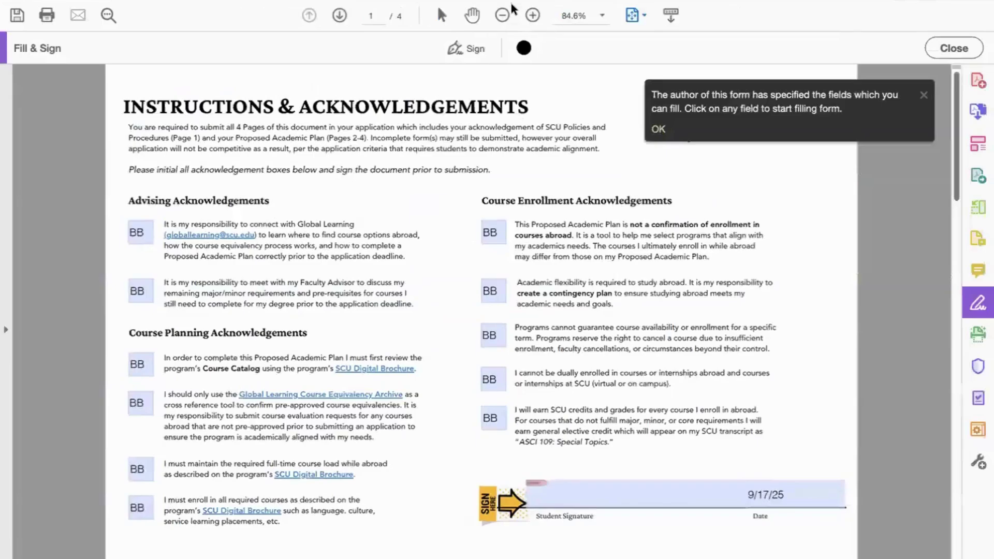
pyautogui.click(474, 50)
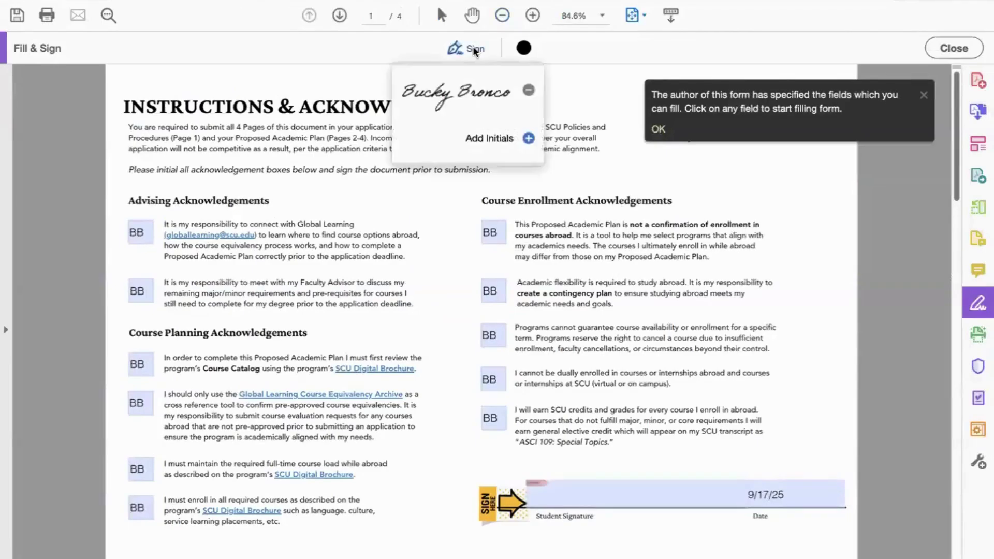
pyautogui.click(470, 96)
pyautogui.click(565, 490)
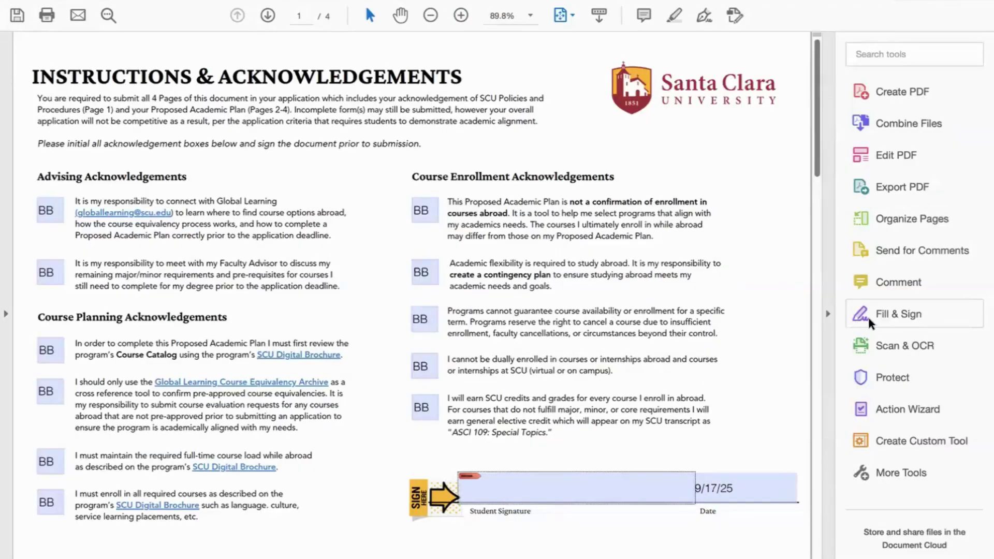
# Step: Bring up the saved signature choices again, then enter the student's full name in Student Name on page 2
pyautogui.click(868, 317)
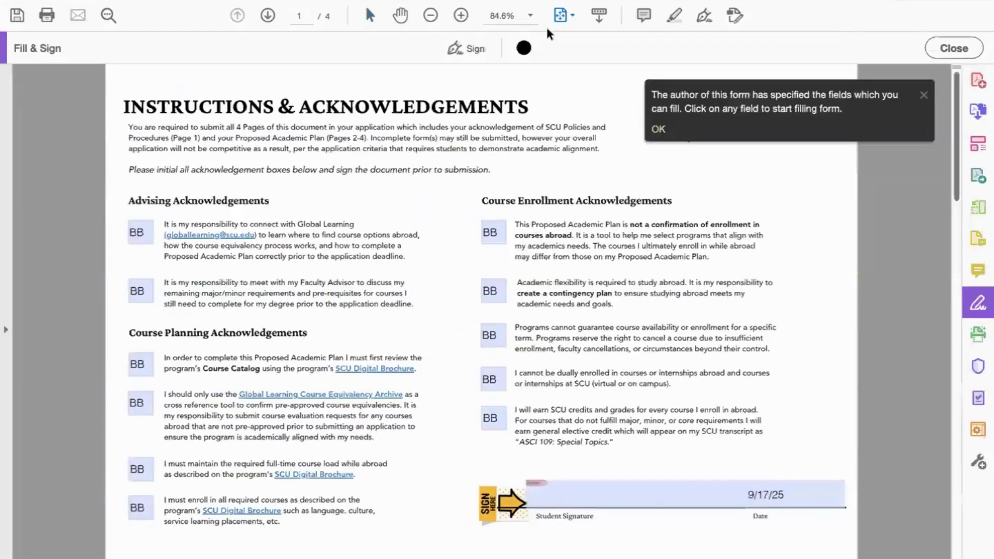
pyautogui.click(473, 47)
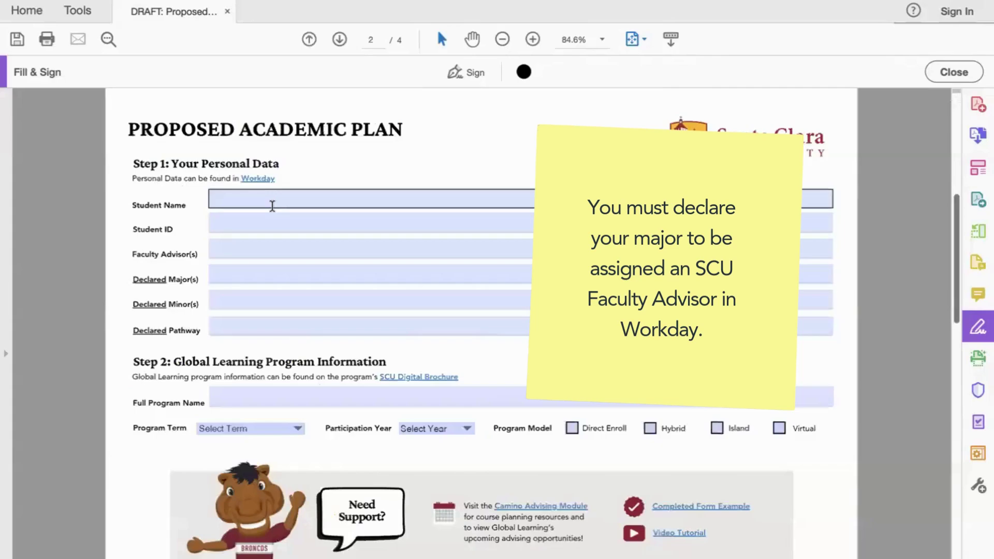
pyautogui.click(272, 206)
pyautogui.write('Bucky ')
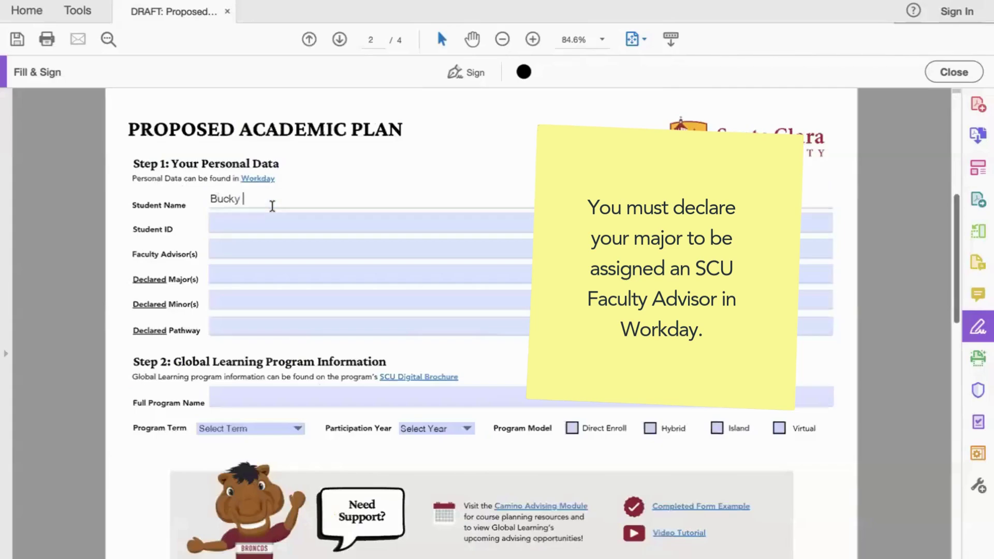
pyautogui.write('Bronco')
# Step: Fill in the student's ID number and the faculty advisor's name
pyautogui.click(264, 220)
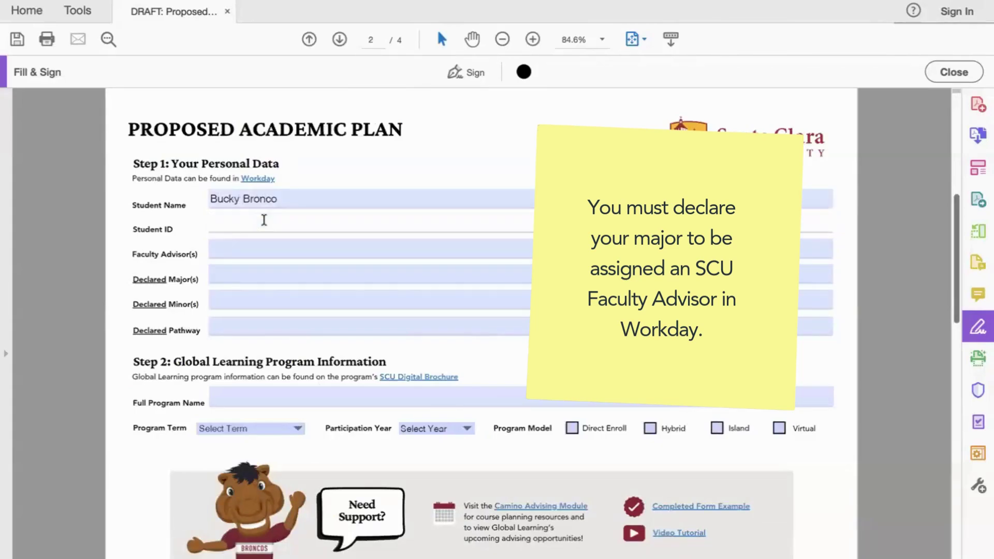
pyautogui.write('001122334455')
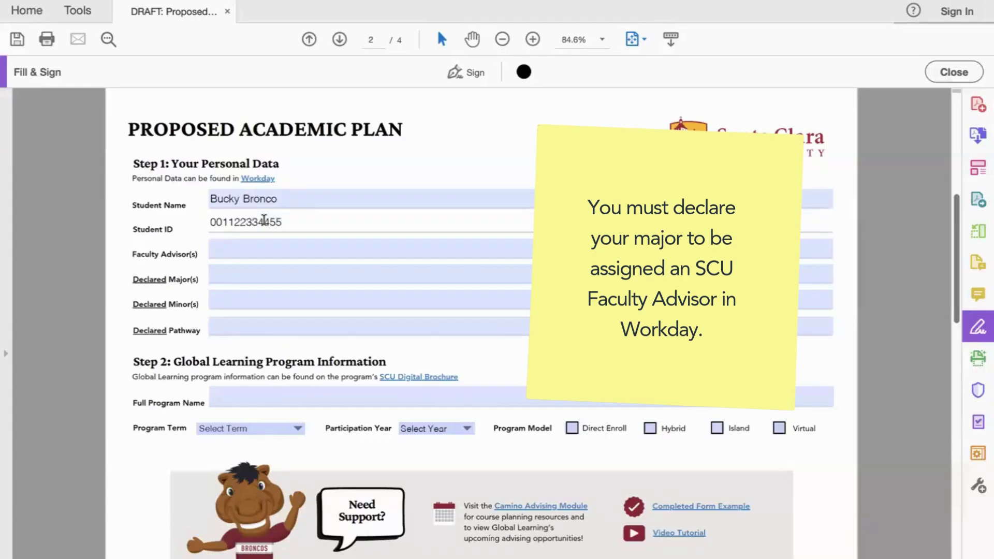
pyautogui.click(262, 245)
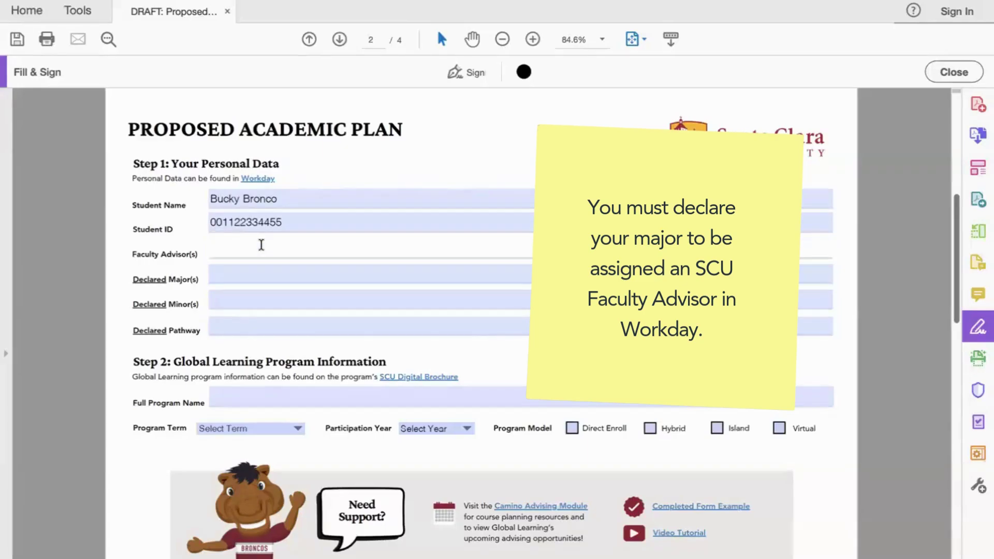
# Step: Enter Communication as the declared major and type 'Political' in the declared minor field
pyautogui.click(255, 268)
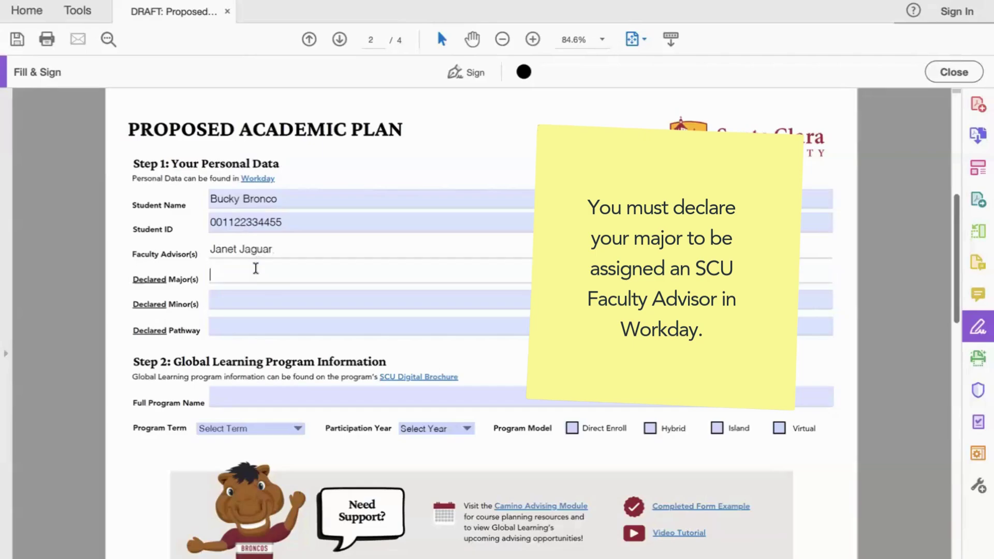
pyautogui.write('Commu')
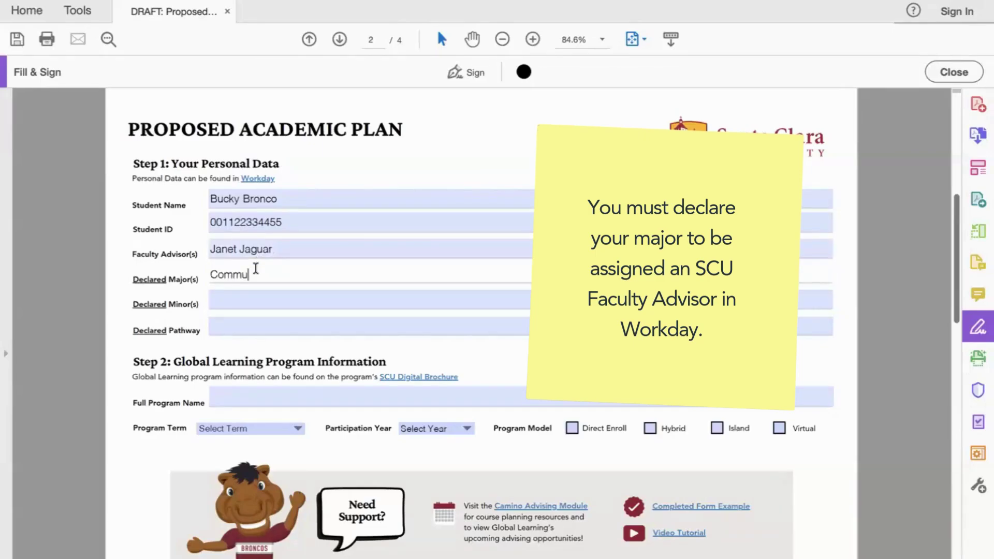
pyautogui.write('nication')
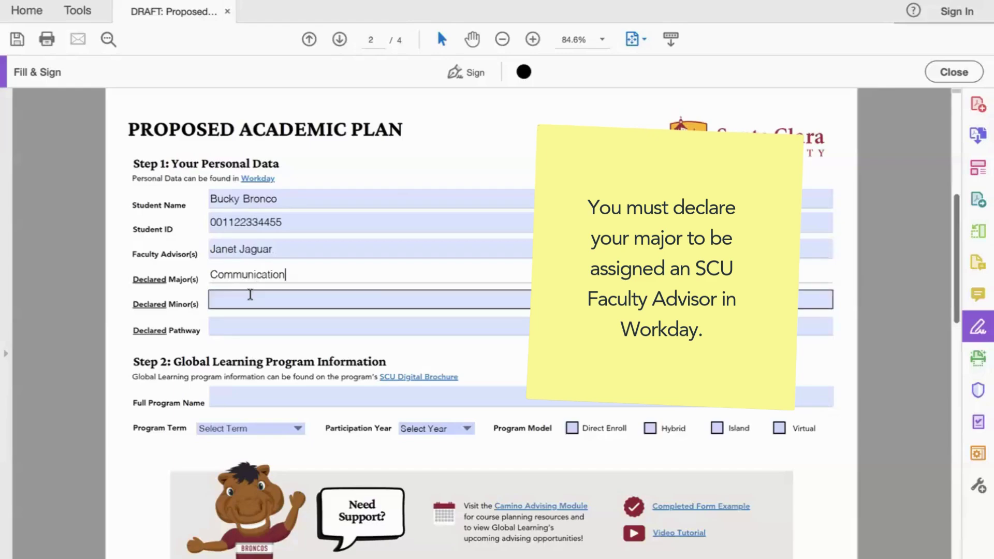
pyautogui.click(250, 294)
pyautogui.write('Political')
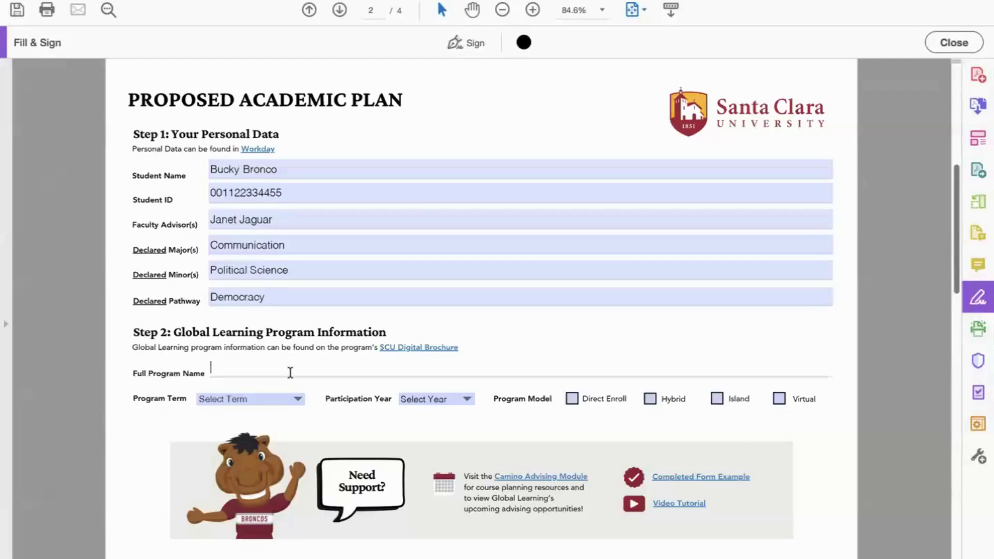
# Step: Paste 'France: Paris - Business & International Affairs/IES' into the Full Program Name field
pyautogui.write('France: Paris - Business & International Affairs/IES')
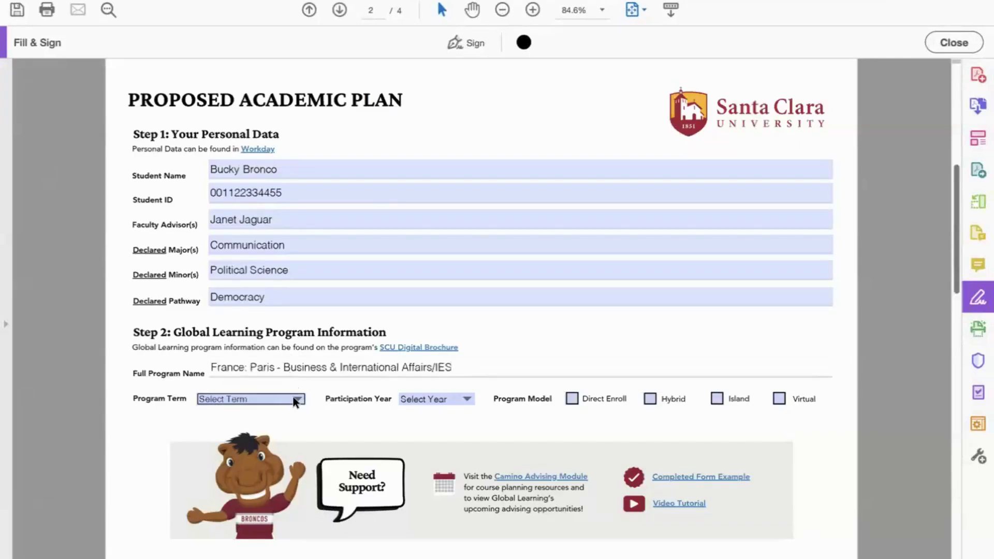
# Step: Choose Fall Semester as program term, 2026 as participation year, and tick Hybrid as program model
pyautogui.click(293, 397)
pyautogui.press('Return')
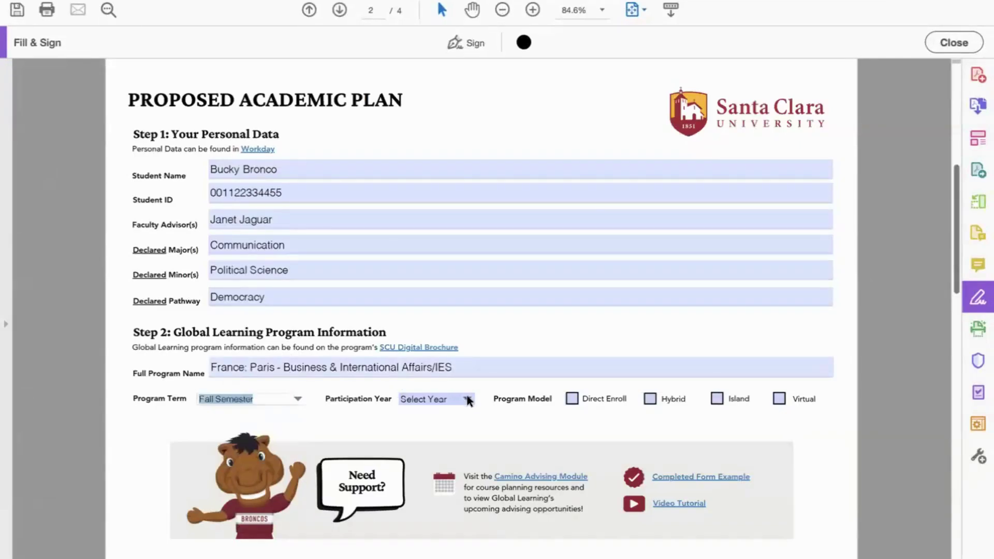
pyautogui.click(467, 396)
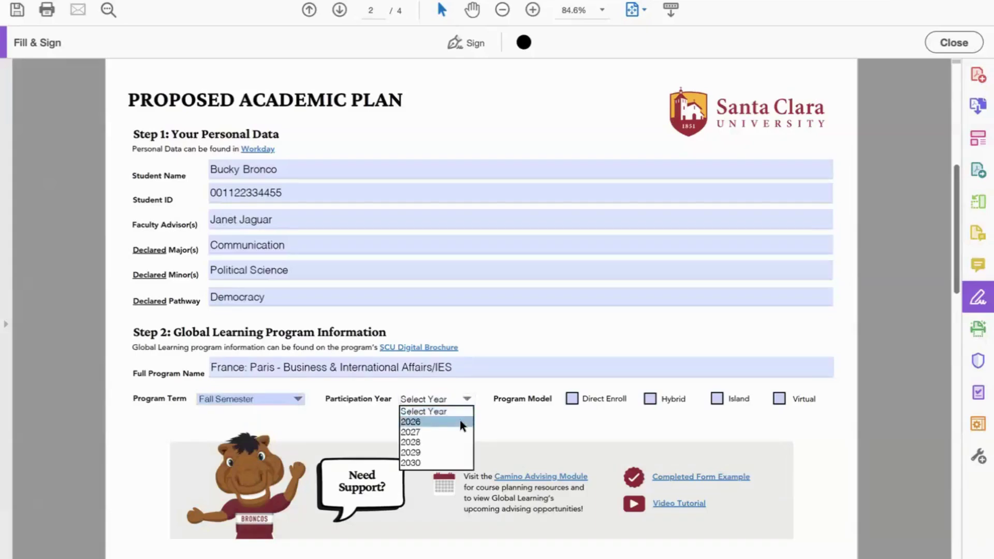
pyautogui.click(460, 420)
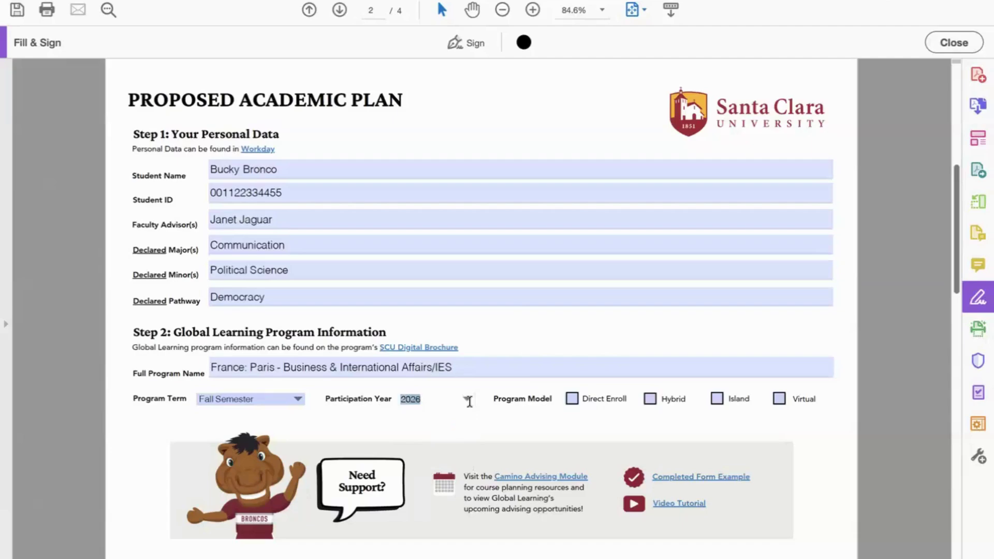
pyautogui.click(650, 401)
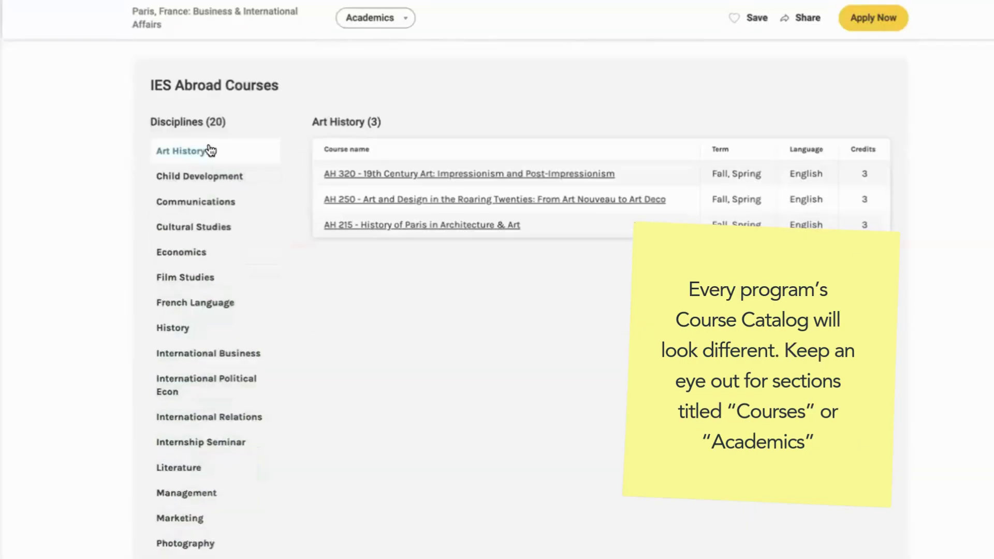
# Step: Browse the Paris program's Political Science course offerings in the Course Catalog
pyautogui.scroll(-1, 213, 276)
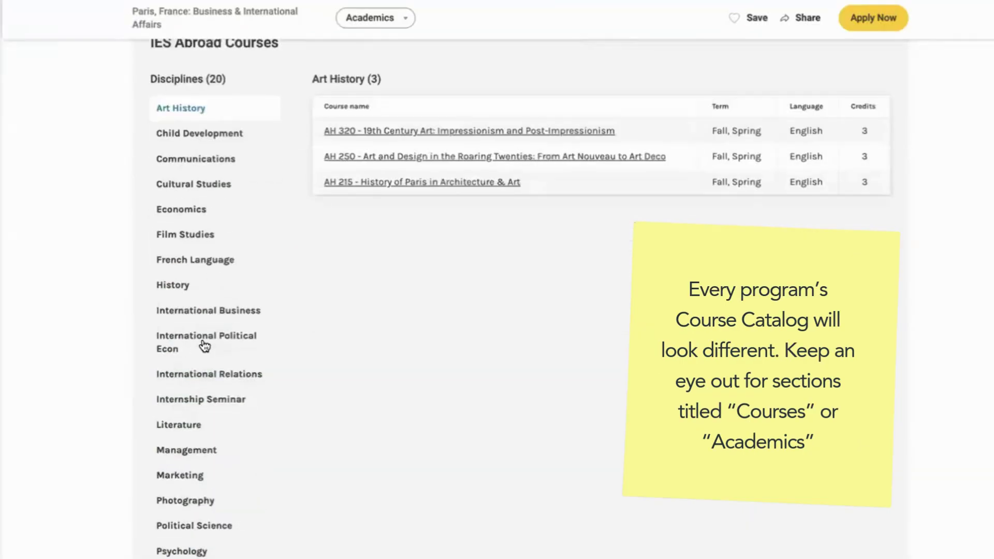
pyautogui.scroll(-3, 205, 346)
pyautogui.click(197, 401)
pyautogui.scroll(2, 196, 402)
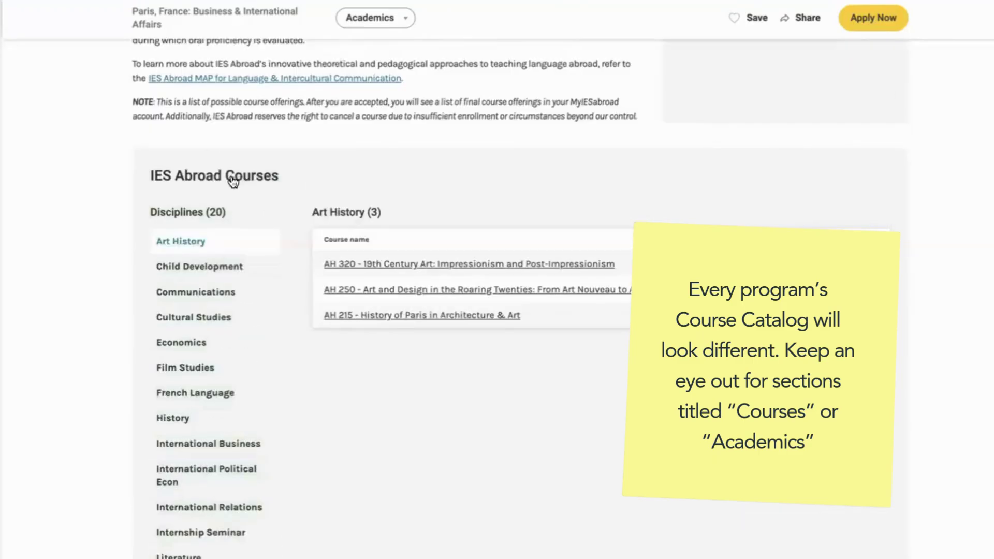
pyautogui.scroll(-3, 207, 218)
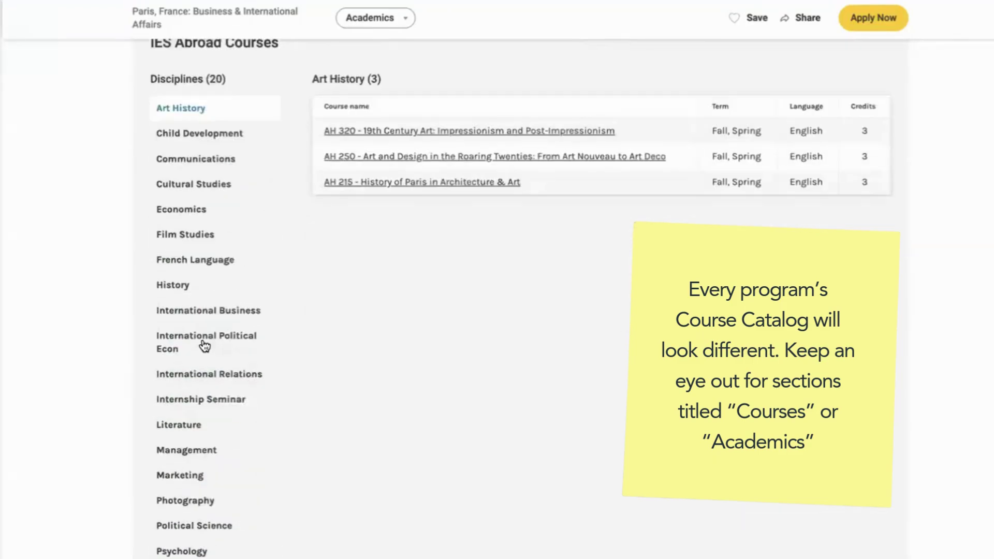
pyautogui.scroll(-1, 205, 346)
pyautogui.scroll(-2, 205, 346)
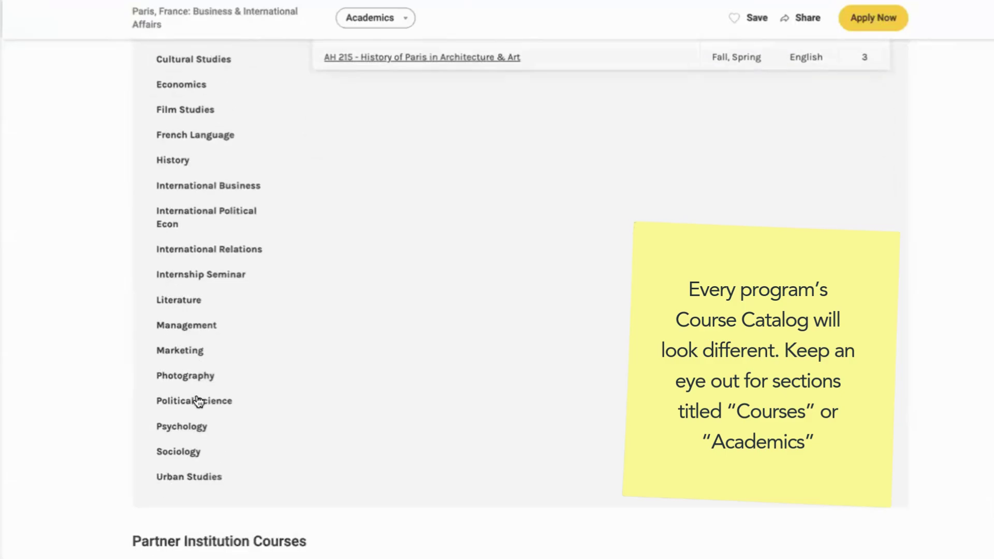
pyautogui.click(198, 401)
# Step: Scroll the program page down to the Program-Specific Information contact details
pyautogui.scroll(3, 198, 401)
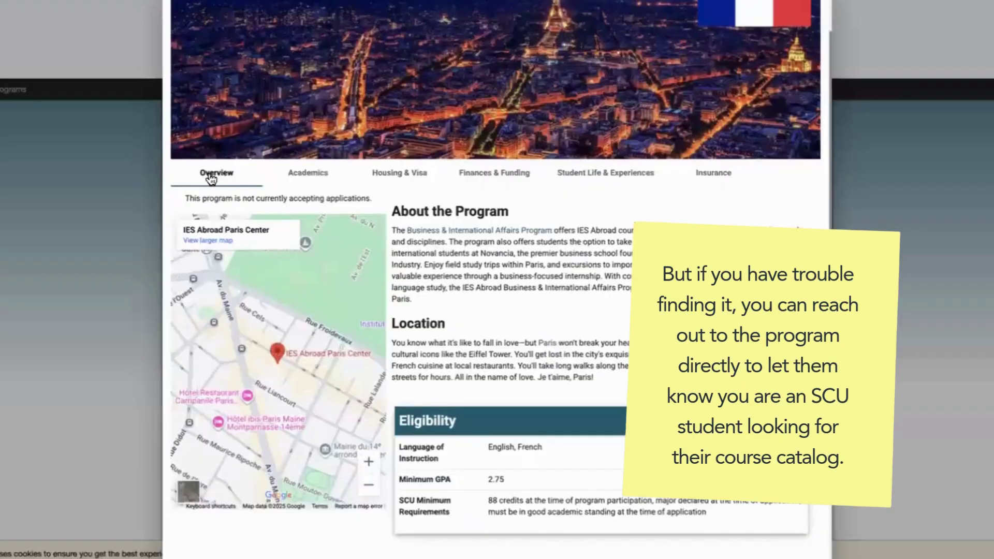
pyautogui.scroll(-10, 278, 285)
pyautogui.scroll(-5, 299, 336)
pyautogui.scroll(-3, 299, 336)
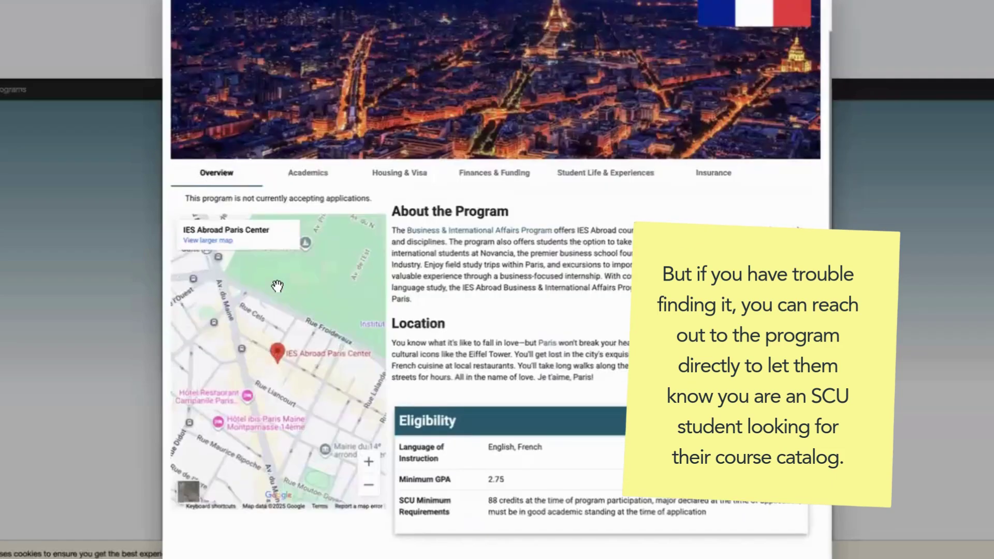
pyautogui.scroll(-1, 299, 336)
pyautogui.scroll(-8, 299, 336)
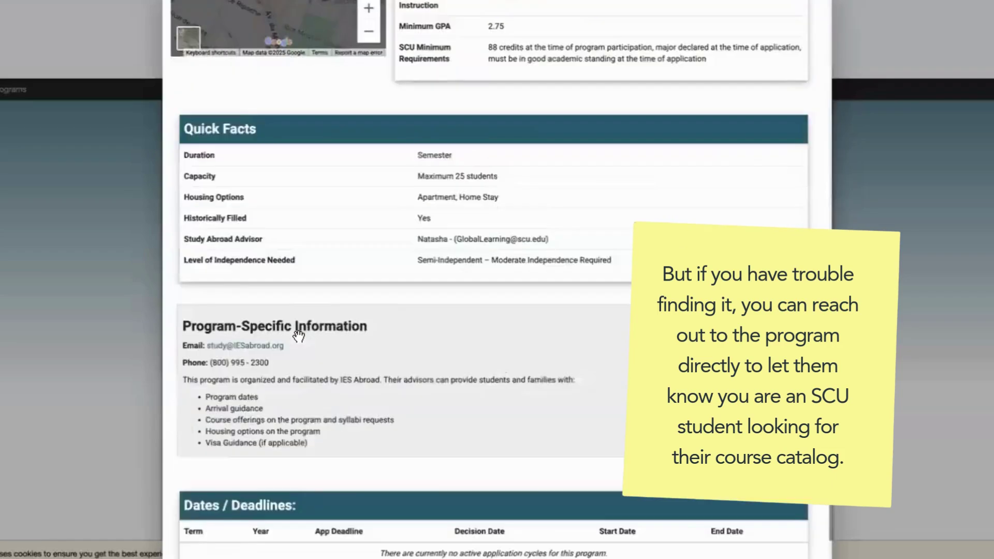